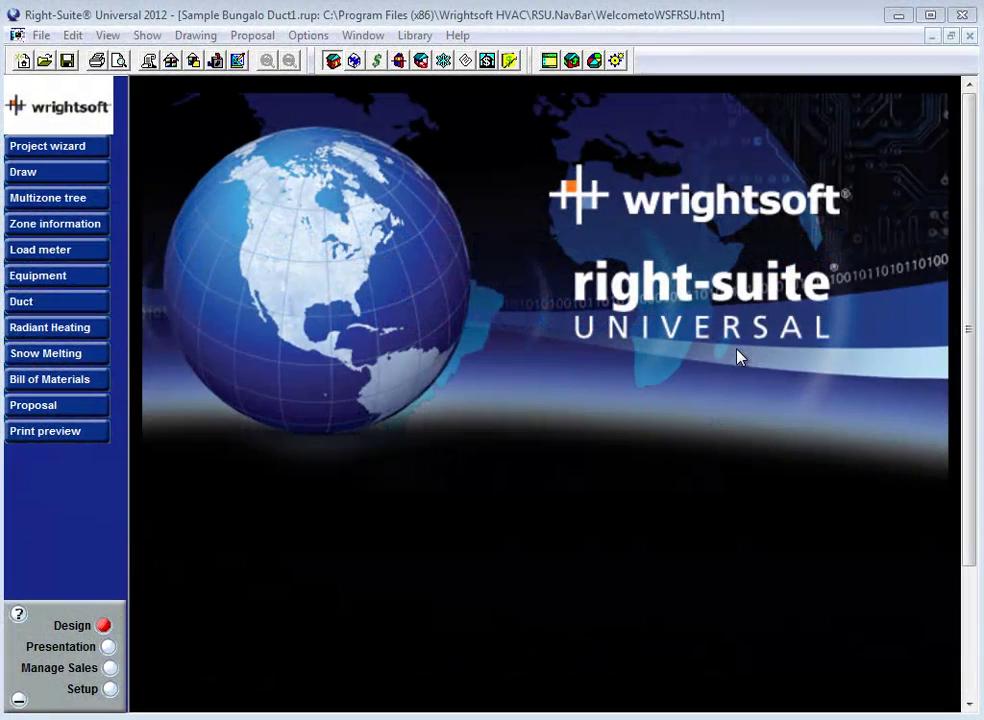
# Open the Show menu and bring up the Right-D® submenu listing Static pressure
pyautogui.click(147, 36)
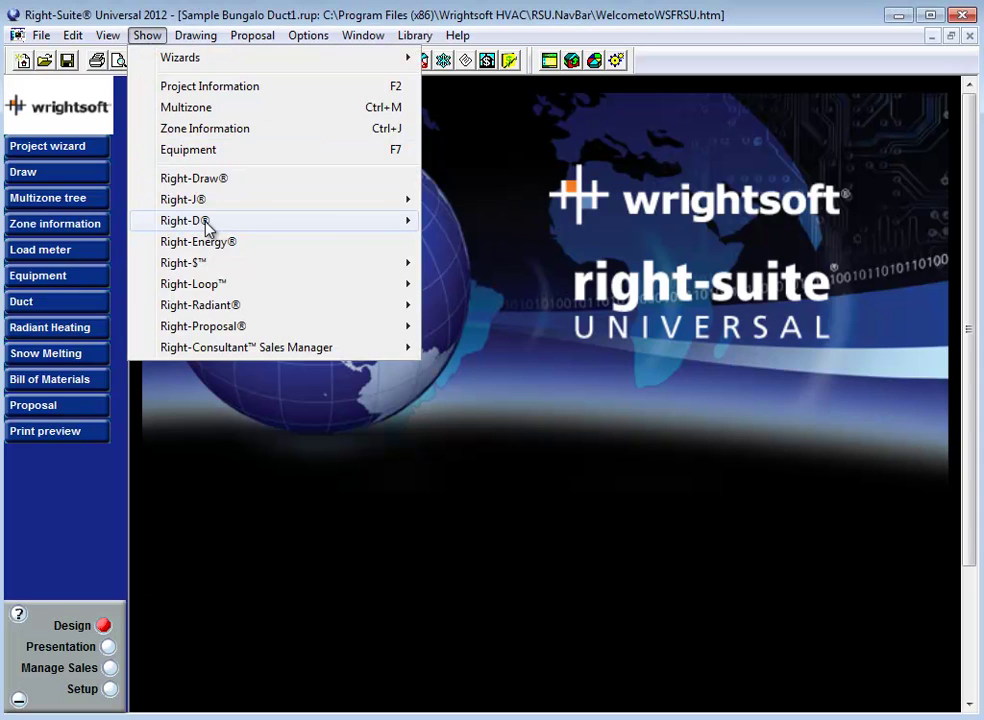
pyautogui.moveTo(207, 222)
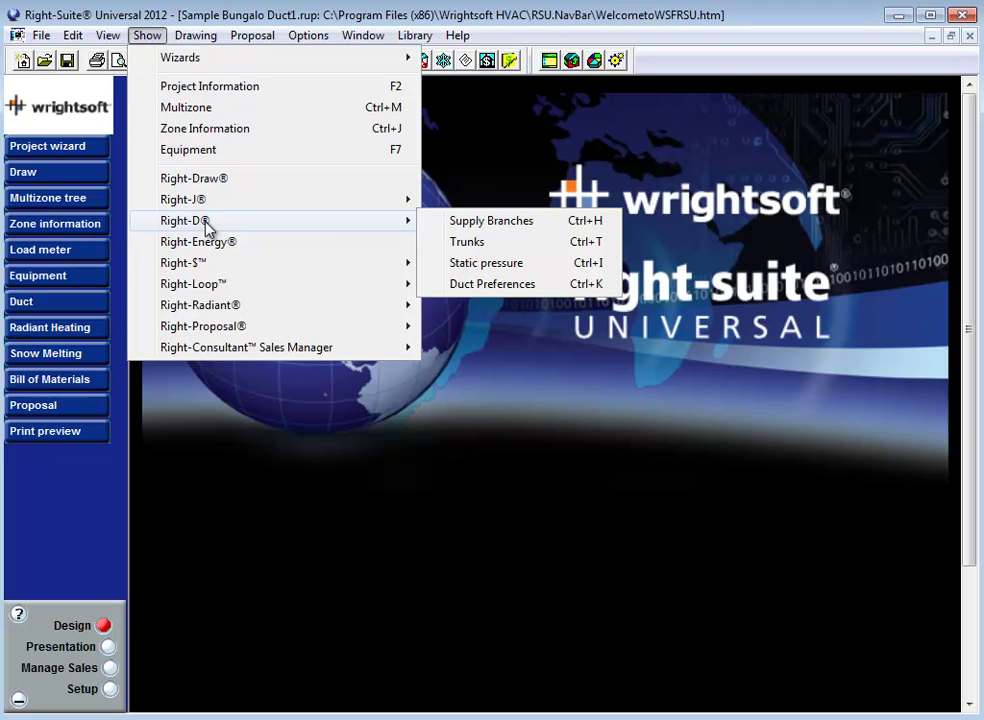
# Open Right-D® Static Pressure for Entire House in duct design view and select the 0.50 heating value
pyautogui.click(536, 271)
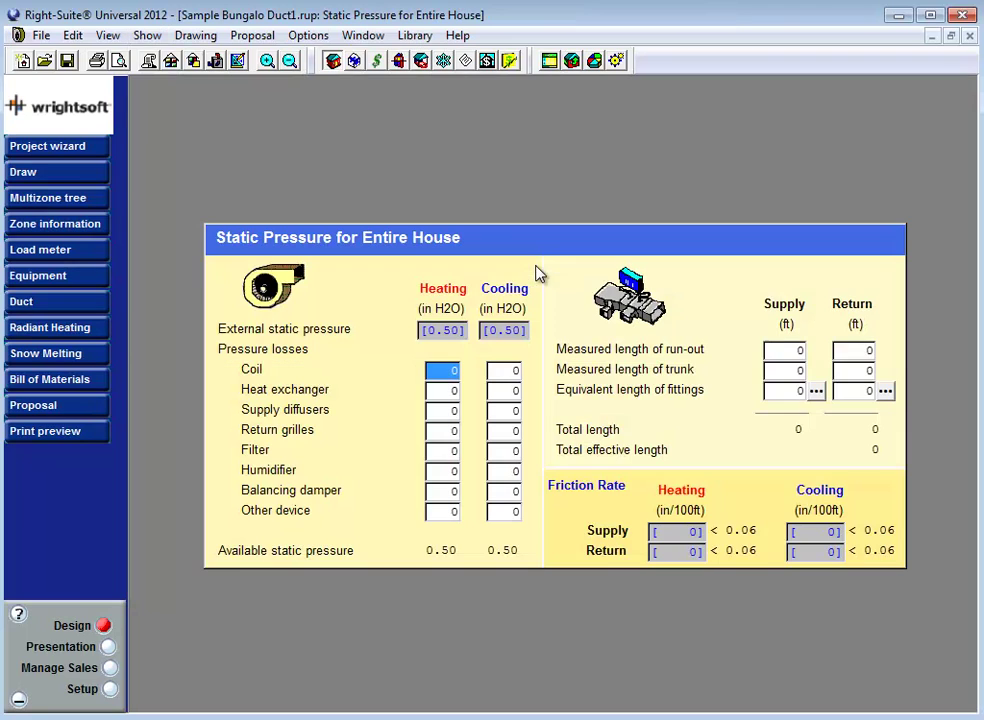
pyautogui.click(44, 303)
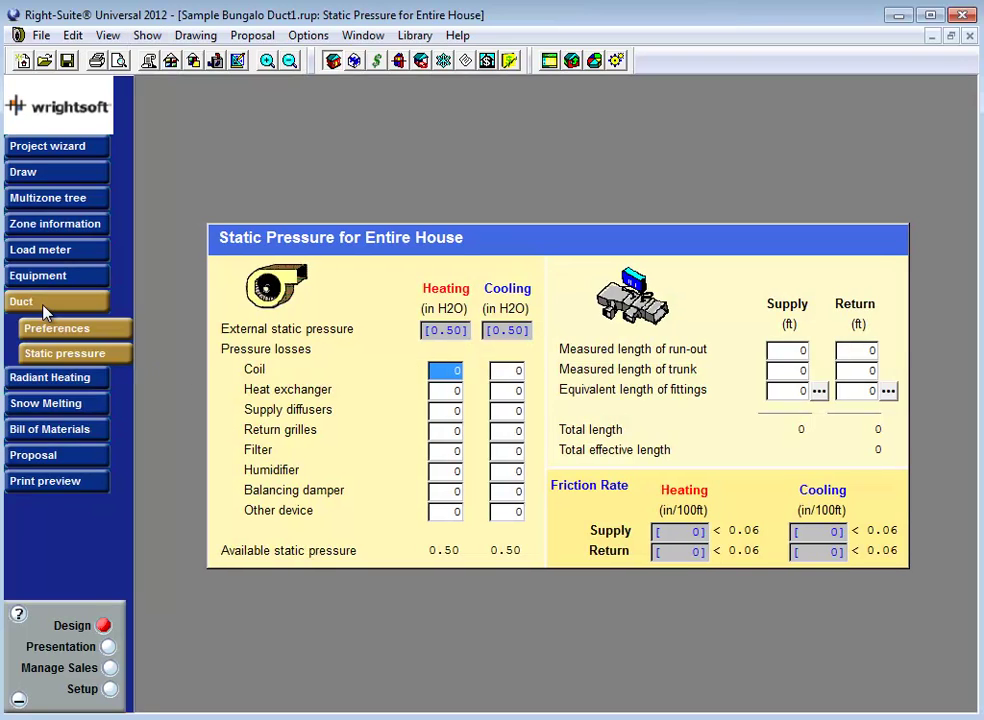
pyautogui.click(84, 358)
pyautogui.click(357, 60)
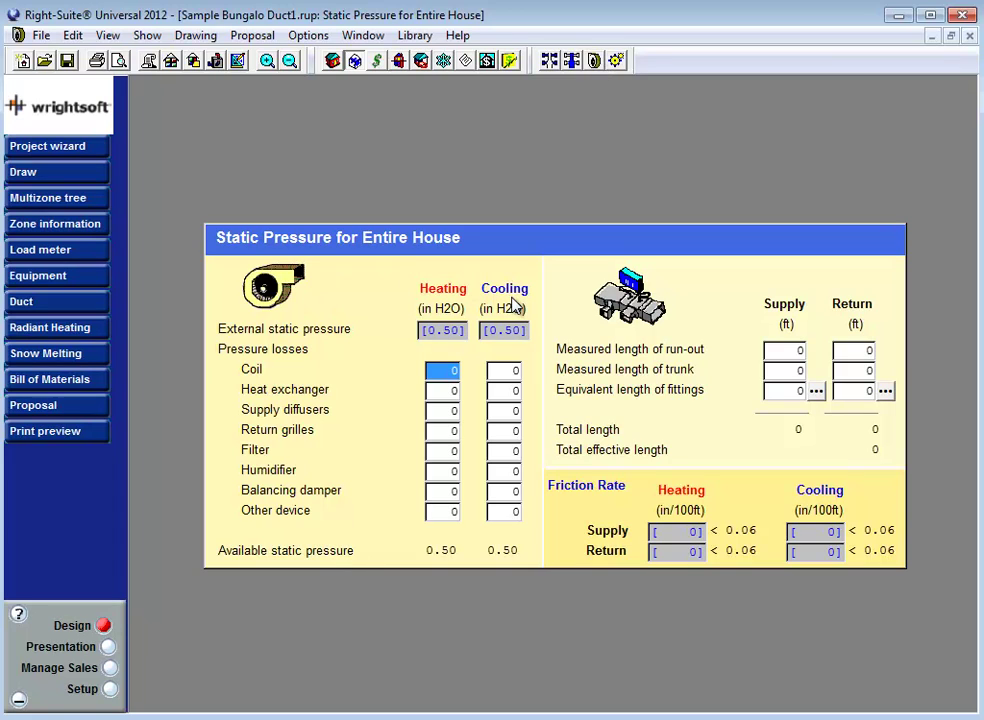
pyautogui.click(441, 330)
pyautogui.click(503, 330)
pyautogui.click(441, 330)
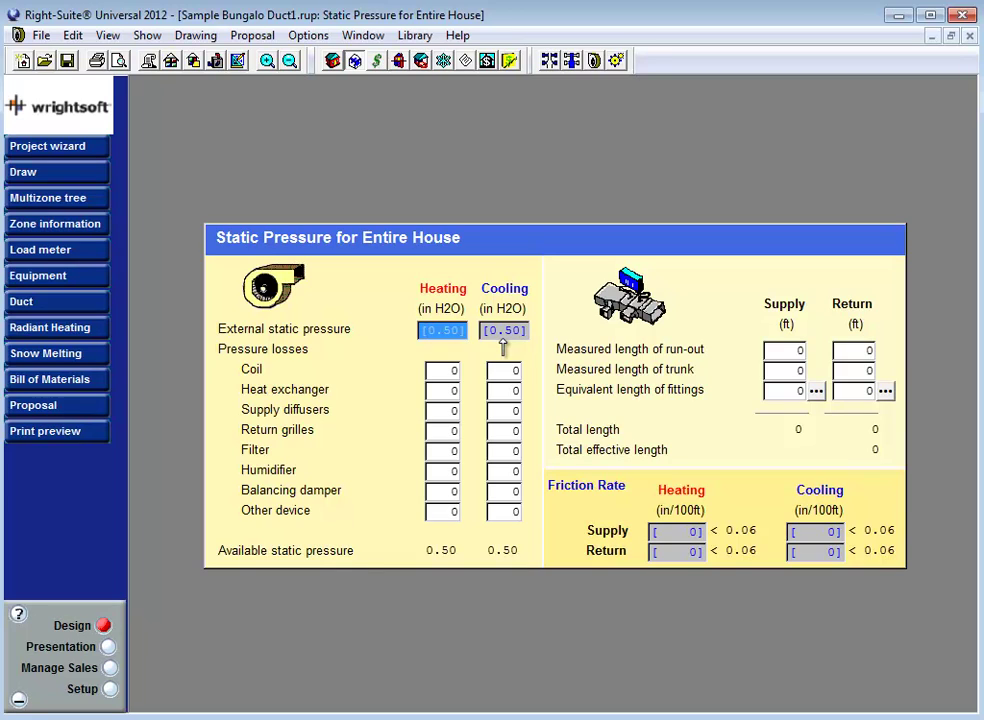
pyautogui.click(515, 551)
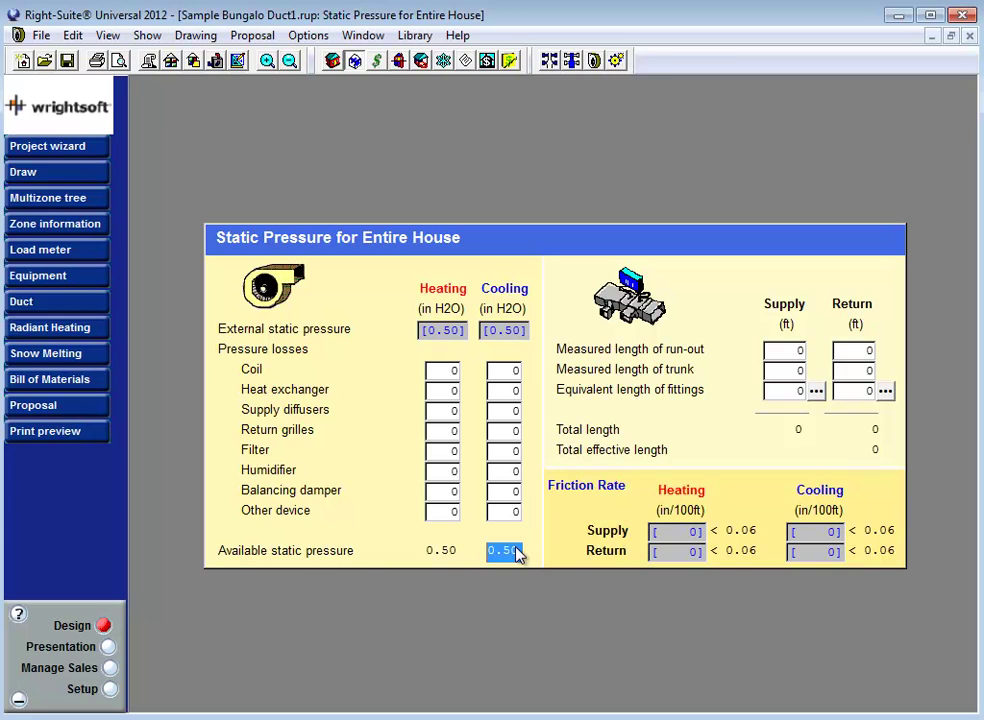
pyautogui.click(504, 371)
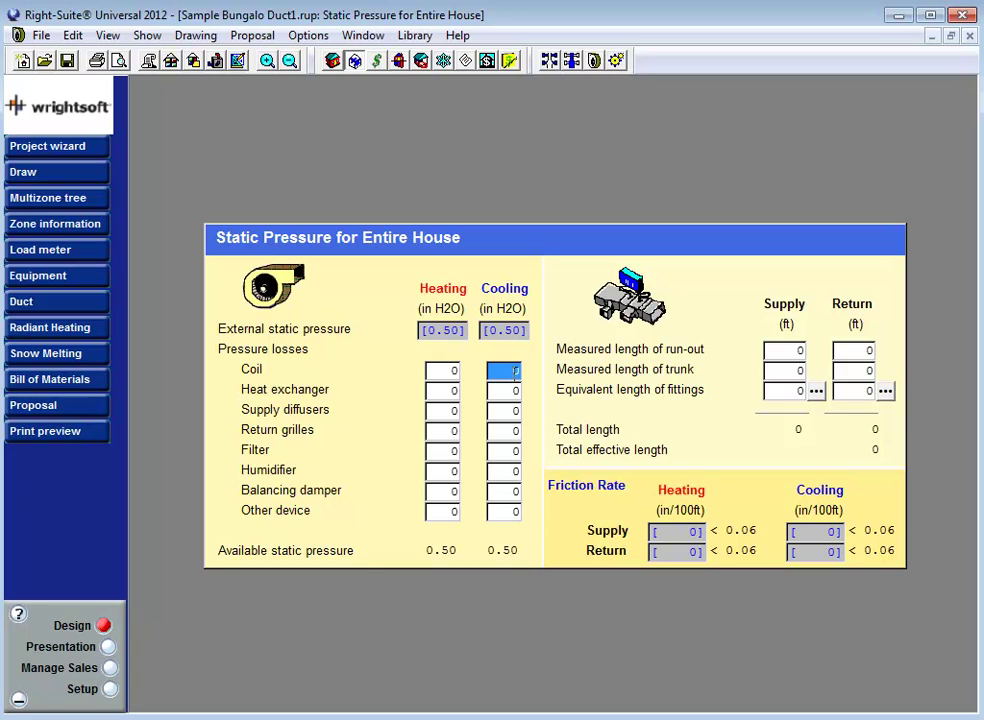
# Enter a 0.07 coil loss and 0.05 heat exchanger loss, leaving 0.38 available
pyautogui.write('.07')
pyautogui.press('Tab')
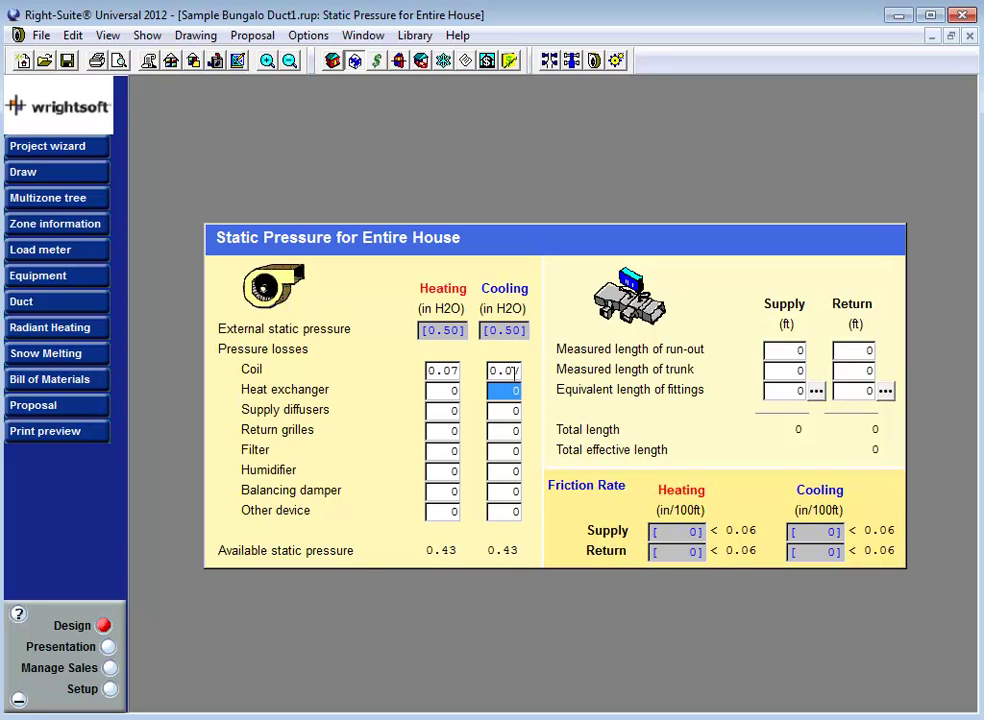
pyautogui.write('.05')
pyautogui.press('Tab')
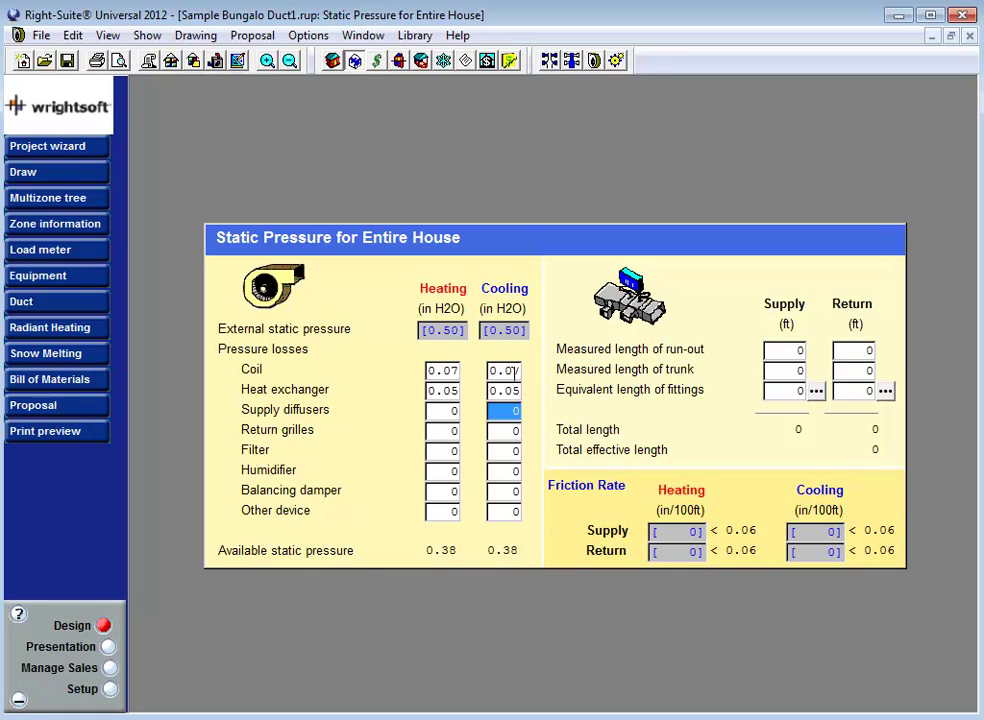
# Enter losses of 0.03 diffusers, 0.03 grilles, 0.10 filter, 0 humidifier and 0.03 balancing damper
pyautogui.write('.03')
pyautogui.press('Tab')
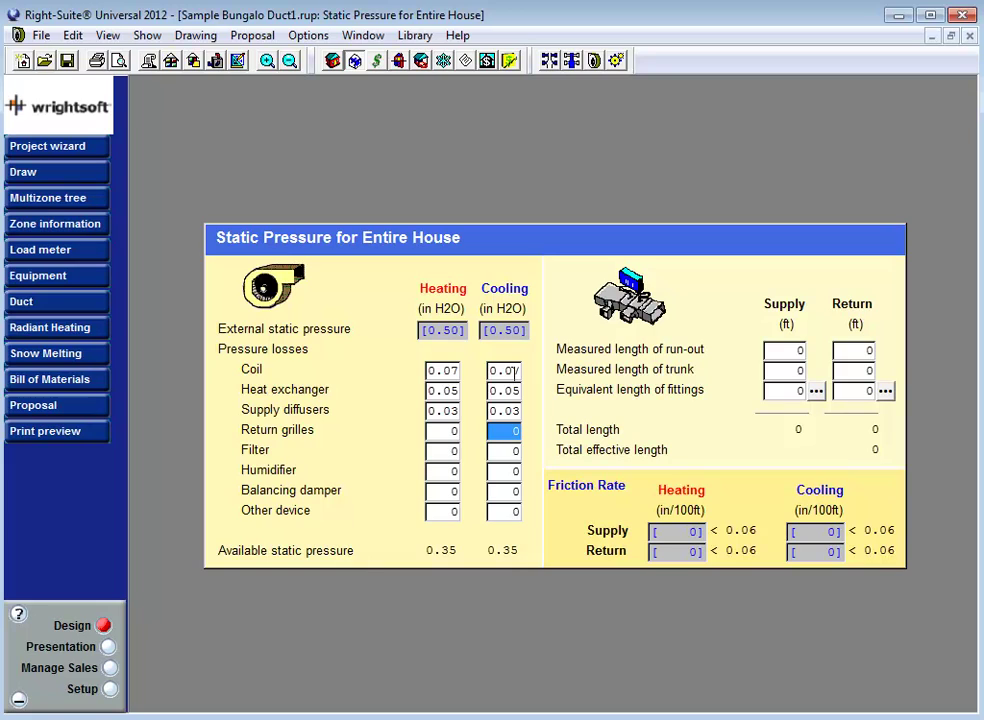
pyautogui.write('.03')
pyautogui.press('Tab')
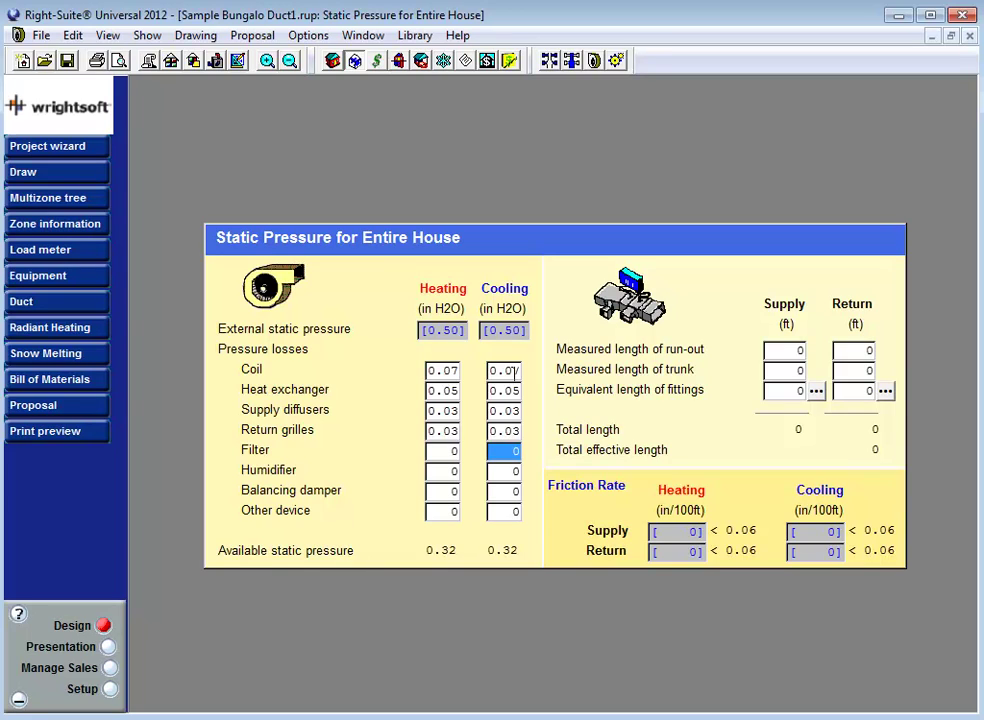
pyautogui.write('.1')
pyautogui.press('Tab')
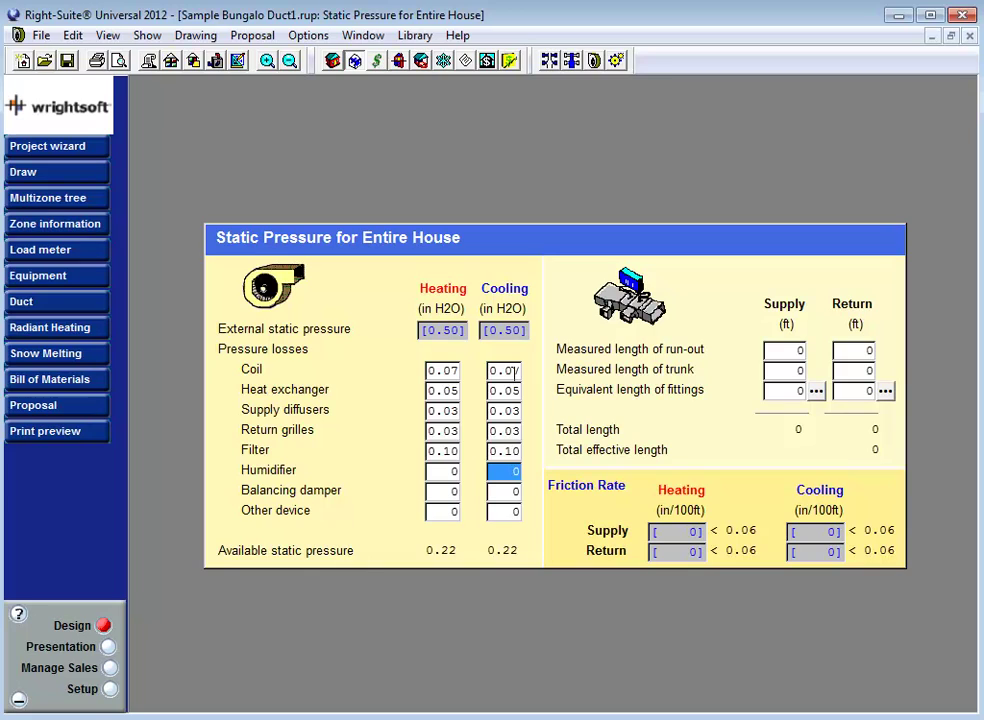
pyautogui.press('Tab')
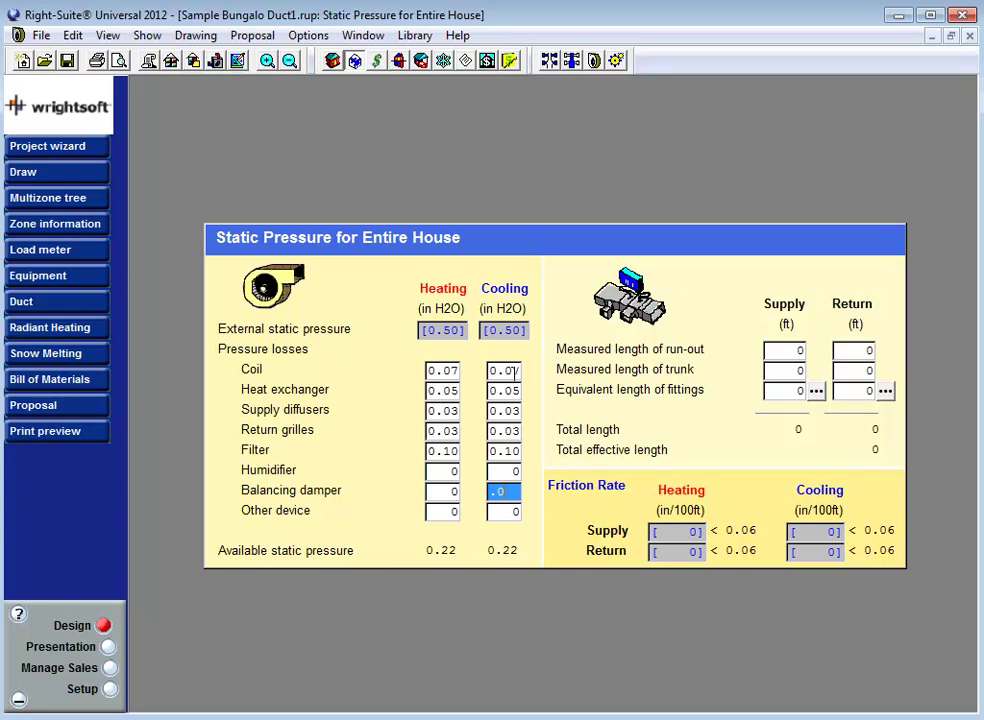
pyautogui.write('.03')
pyautogui.press('Tab')
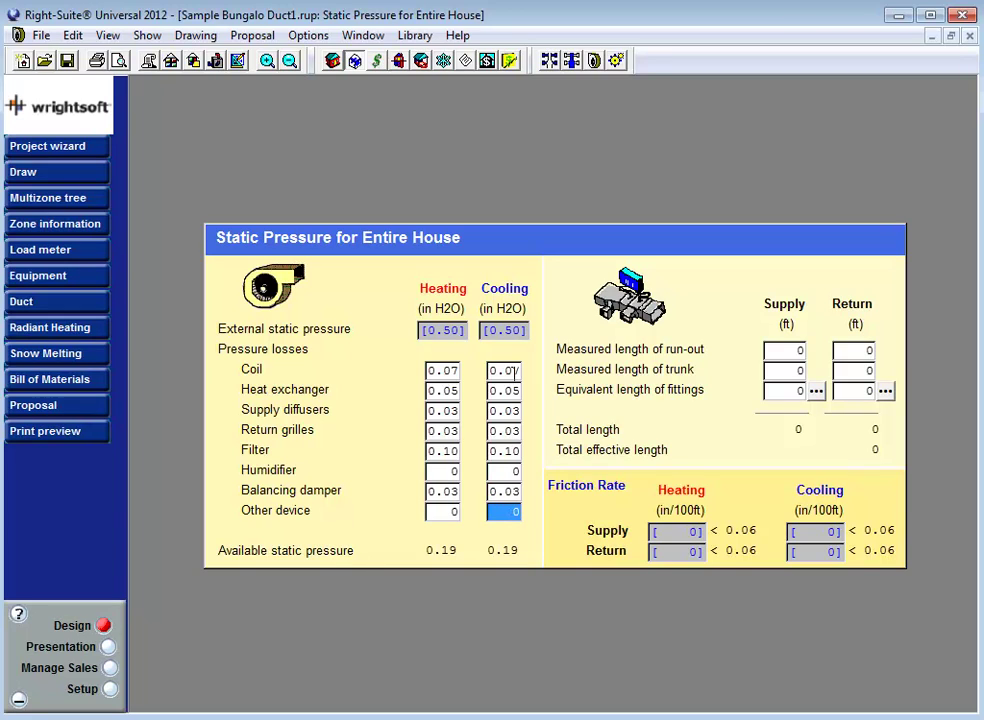
pyautogui.click(505, 550)
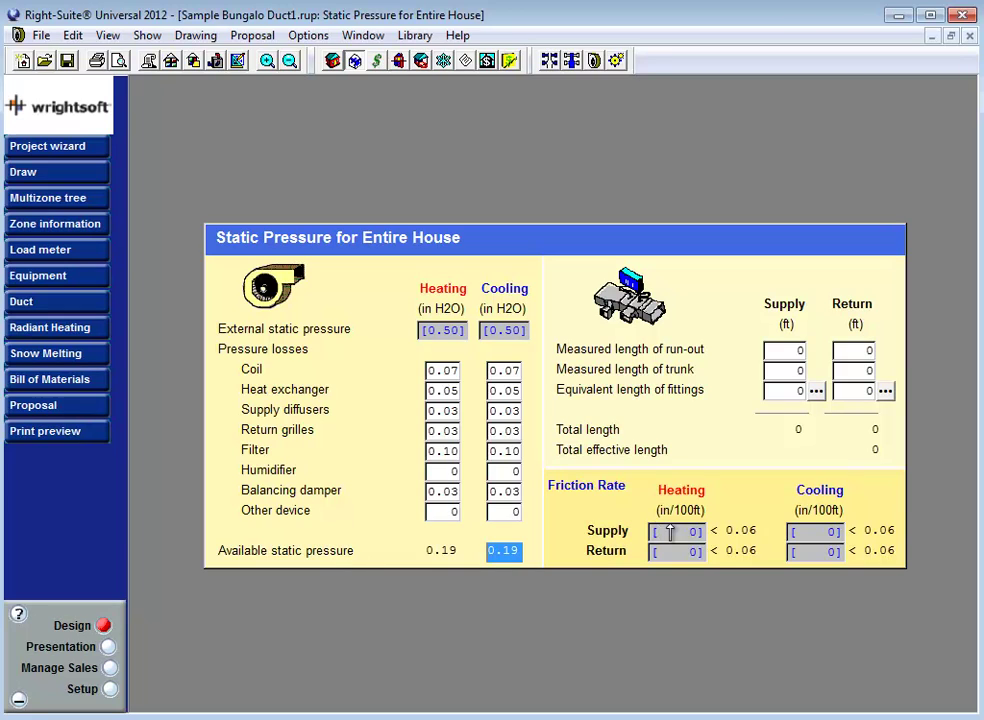
pyautogui.click(872, 454)
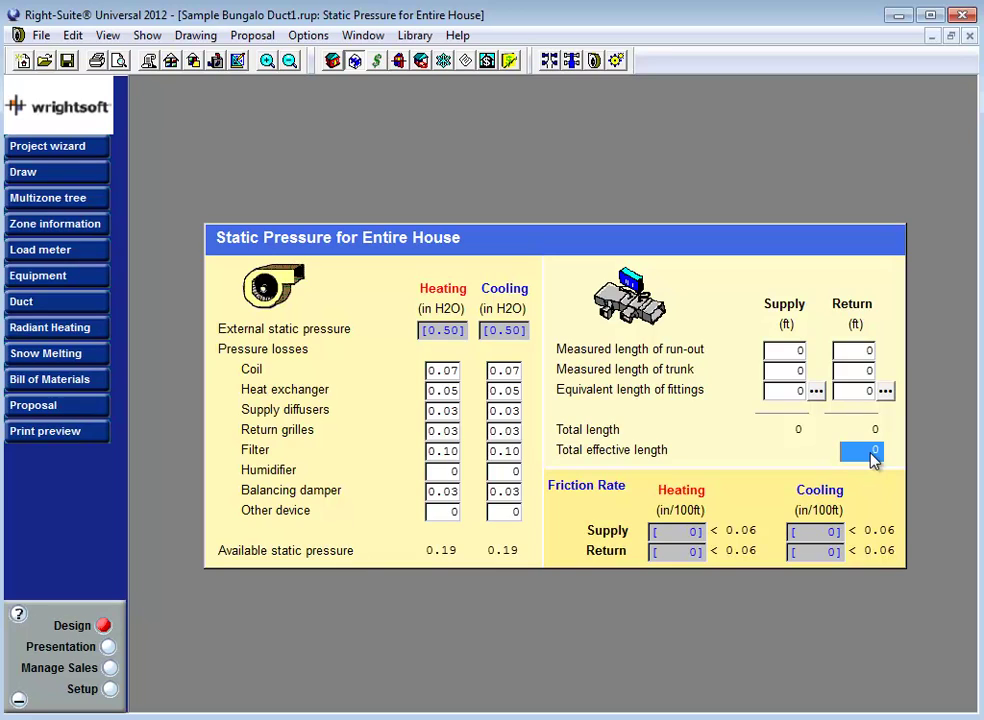
pyautogui.click(512, 551)
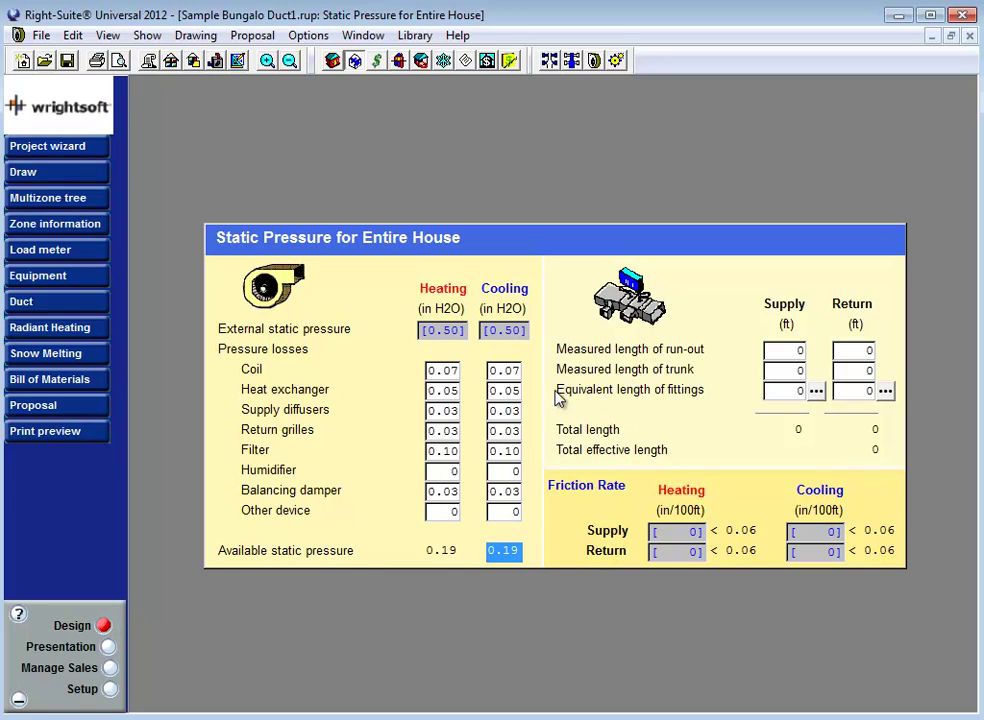
pyautogui.click(504, 491)
pyautogui.click(505, 446)
pyautogui.click(504, 430)
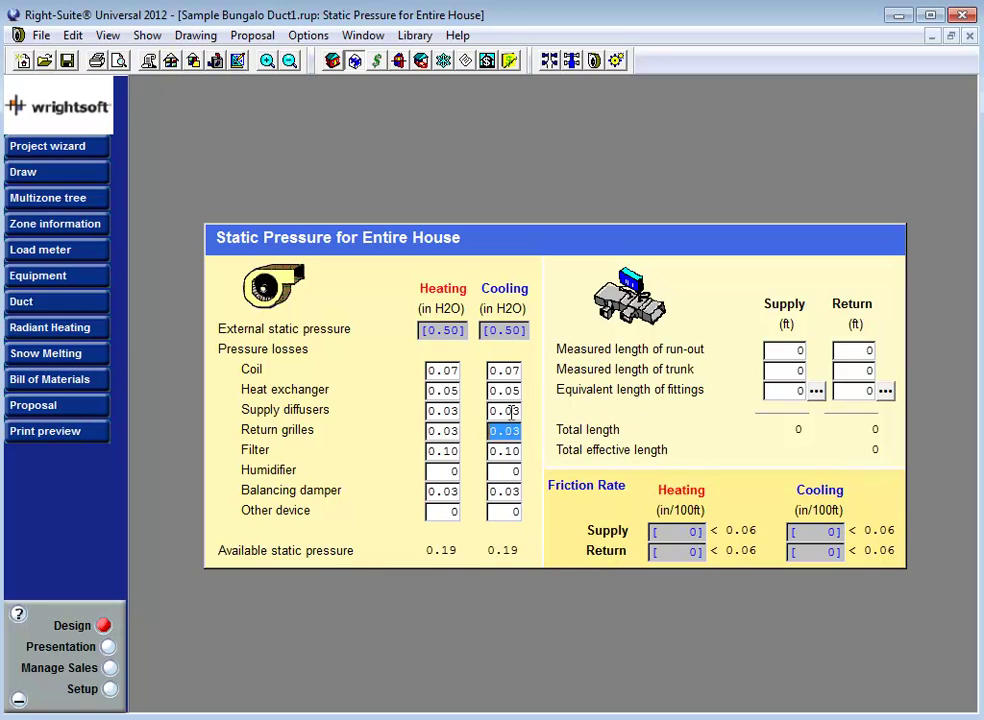
pyautogui.click(504, 410)
pyautogui.click(504, 390)
pyautogui.click(504, 370)
pyautogui.click(509, 333)
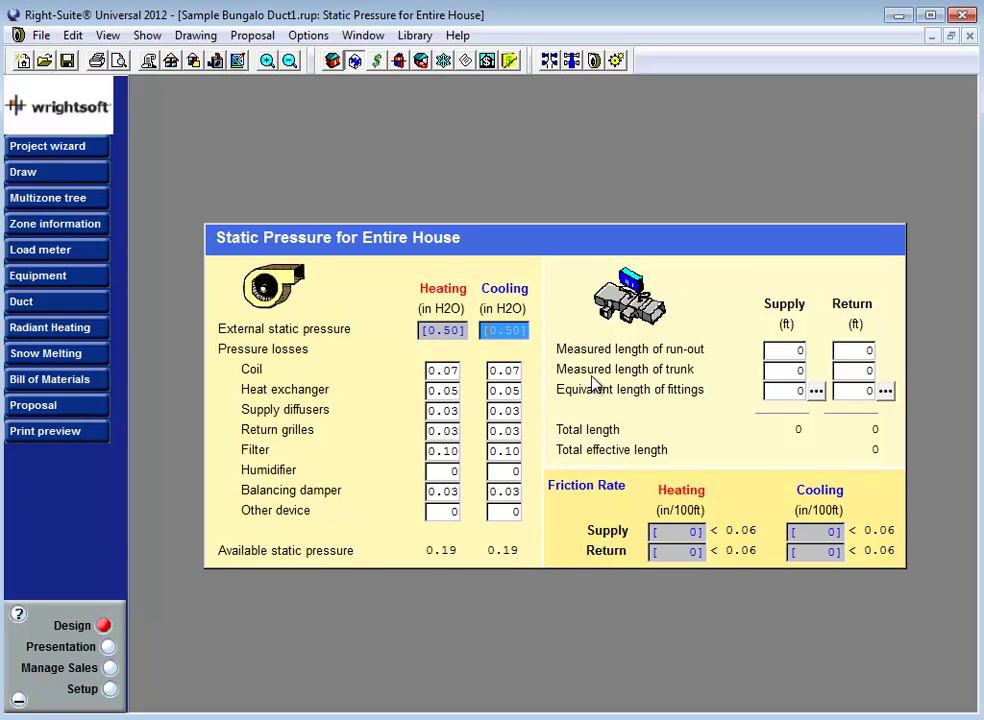
pyautogui.click(507, 553)
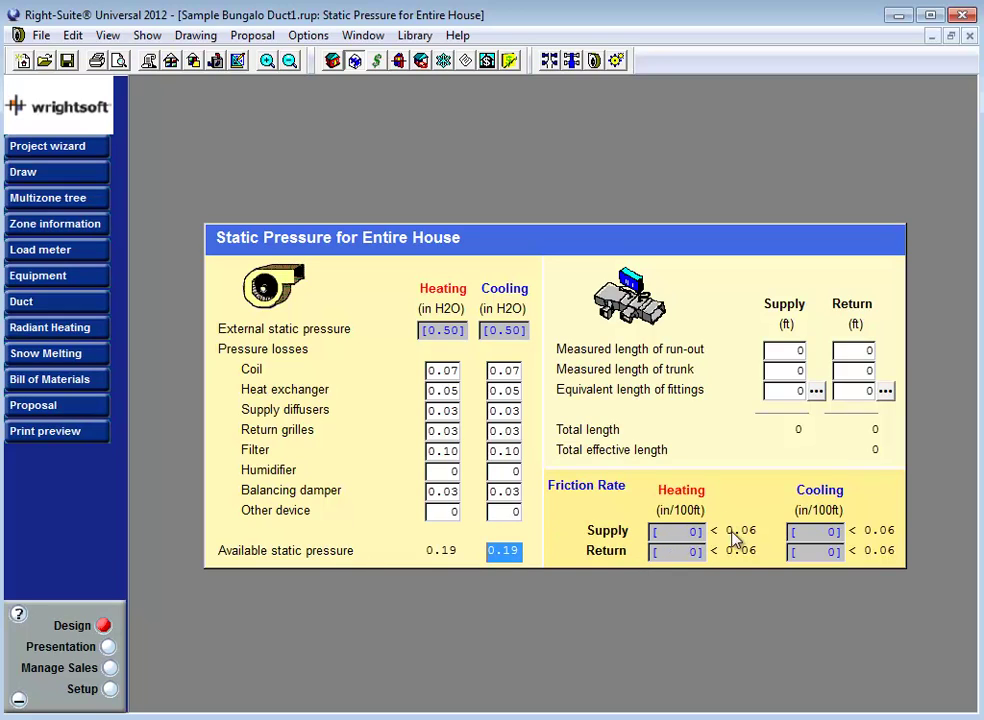
pyautogui.click(871, 451)
pyautogui.click(660, 531)
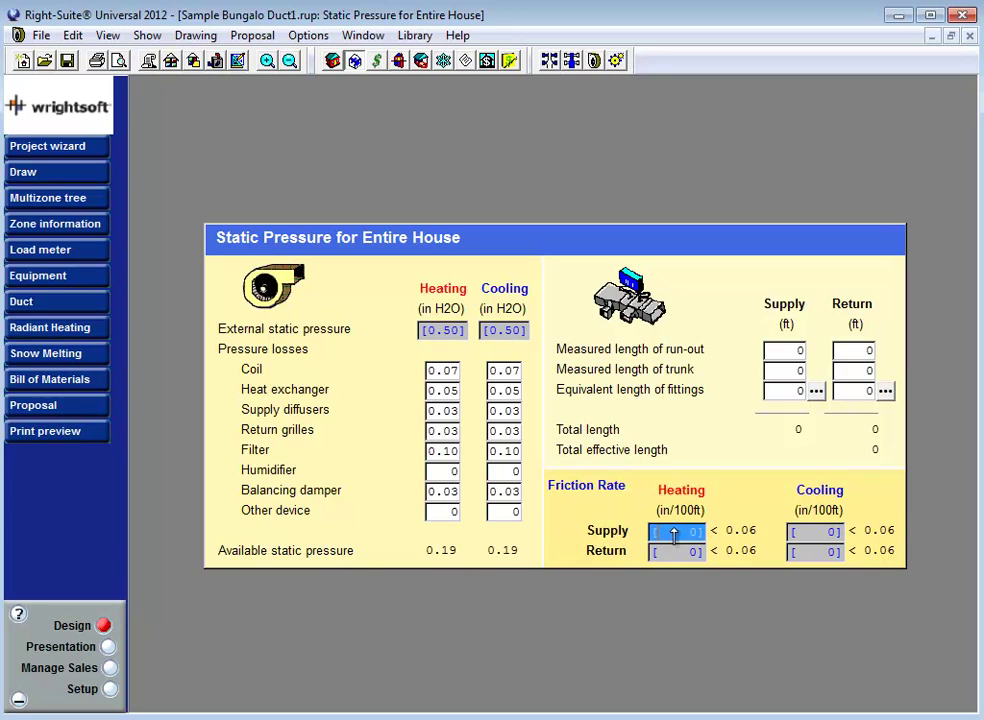